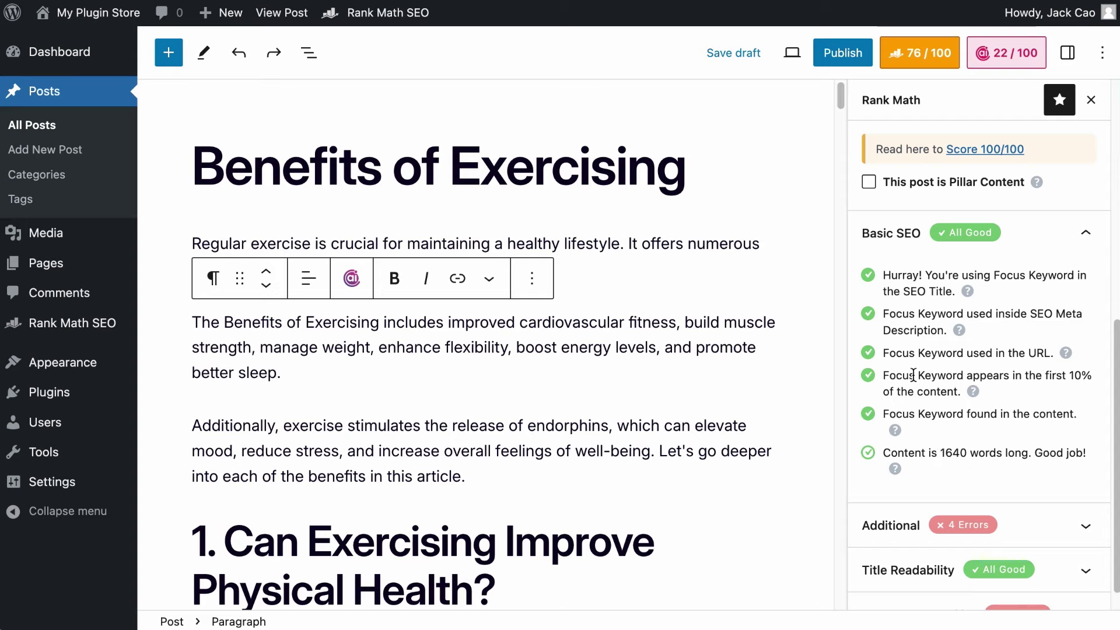
- Review the Basic SEO and Additional checks, and compare the post's subheadings with the focus keyword requirement
{"action": "left_click_drag", "start_coordinate": [883, 377], "coordinate": [961, 394]}
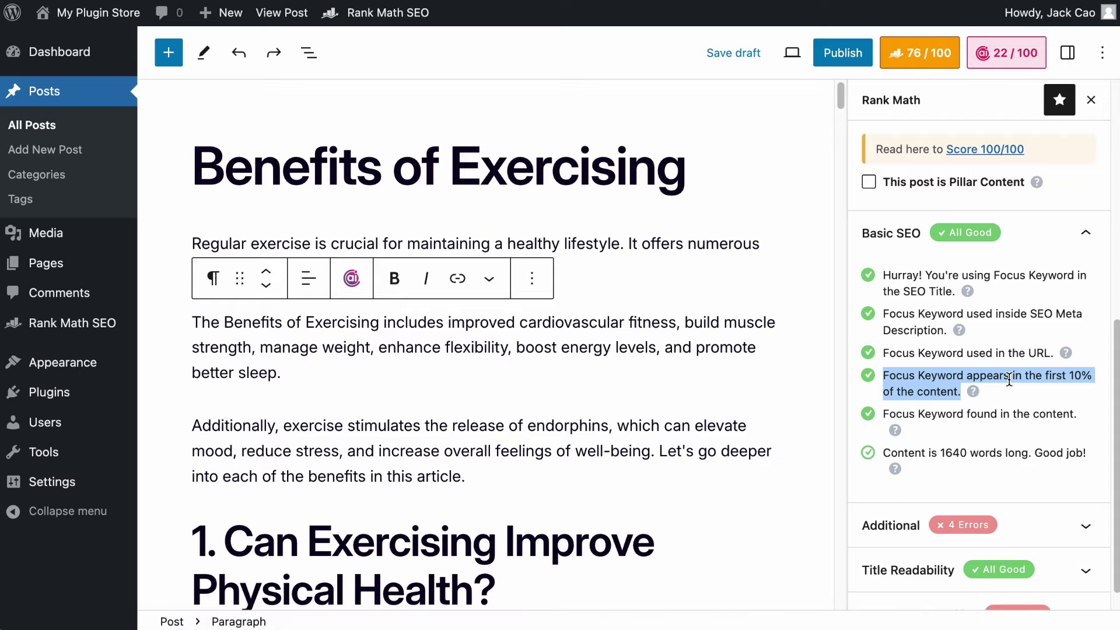
{"action": "left_click_drag", "start_coordinate": [889, 413], "coordinate": [1079, 415]}
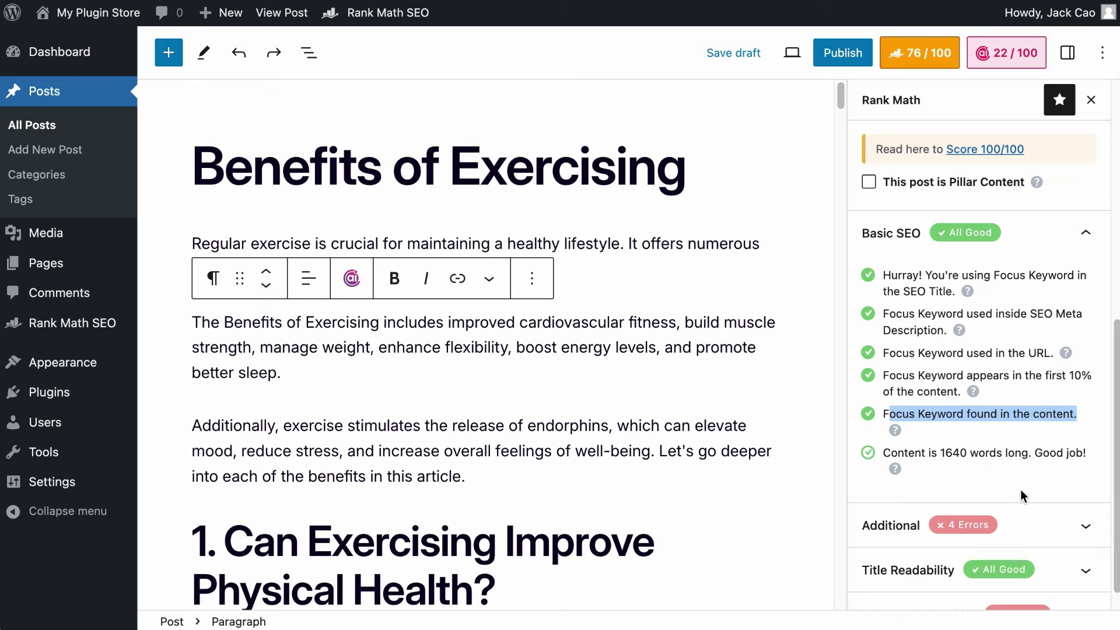
{"action": "left_click", "coordinate": [1016, 525]}
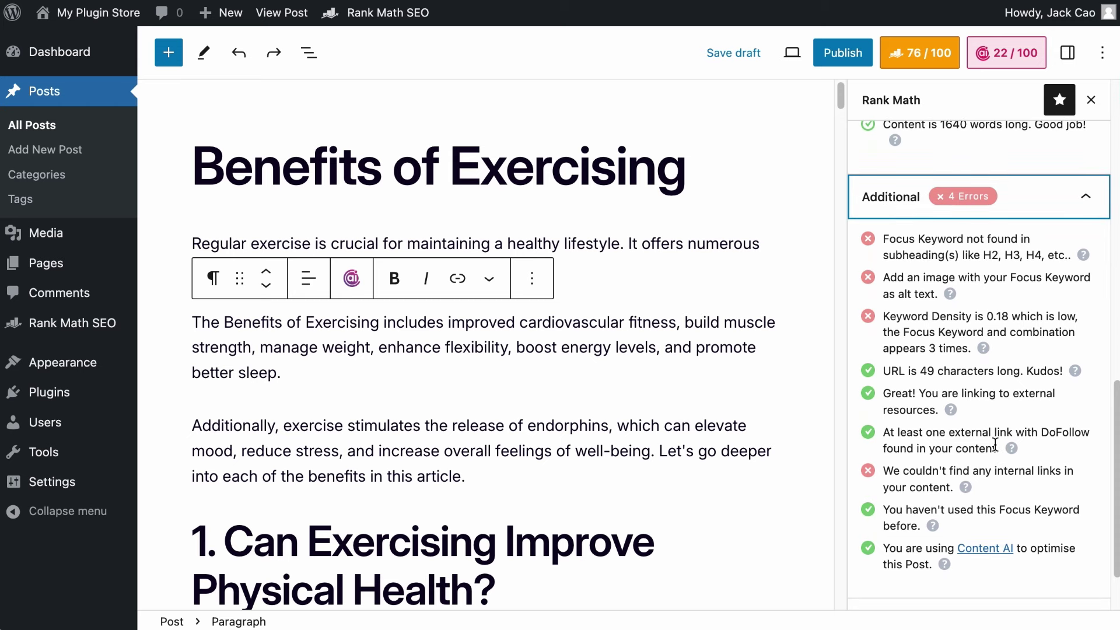
{"action": "scroll", "coordinate": [1031, 408], "scroll_direction": "down", "scroll_amount": 1}
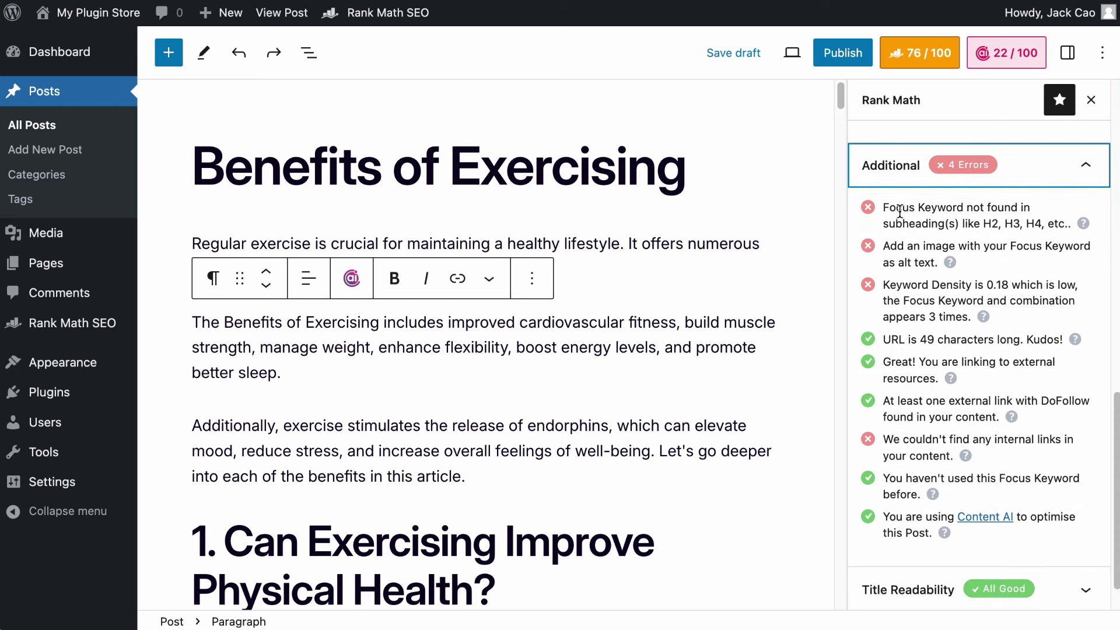
{"action": "left_click_drag", "start_coordinate": [883, 208], "coordinate": [1097, 227]}
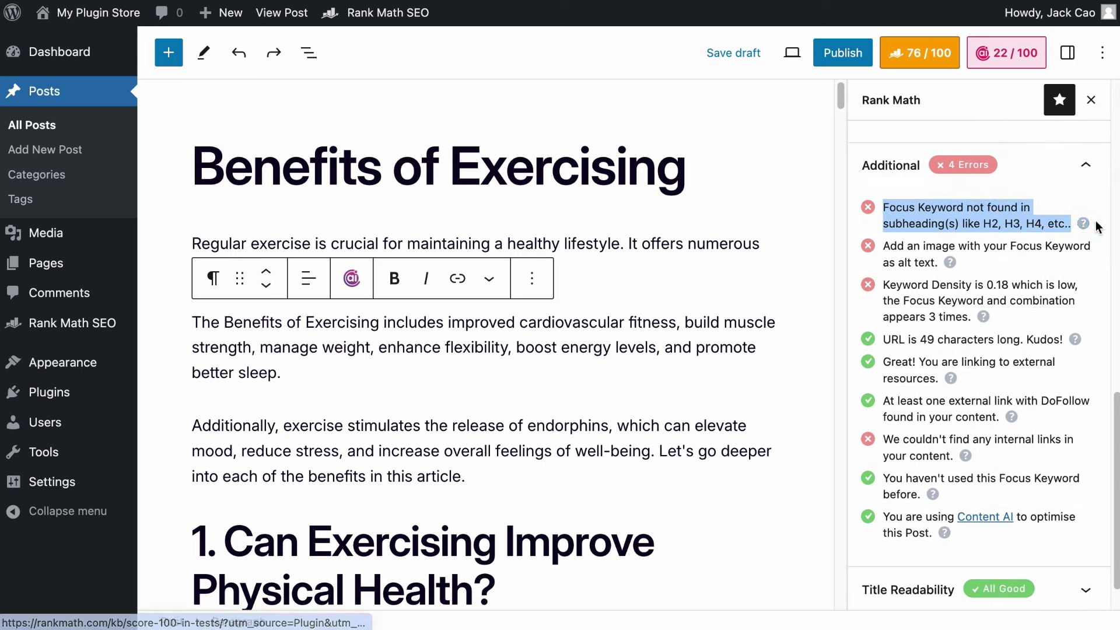
{"action": "scroll", "coordinate": [1097, 227], "scroll_direction": "down", "scroll_amount": 1}
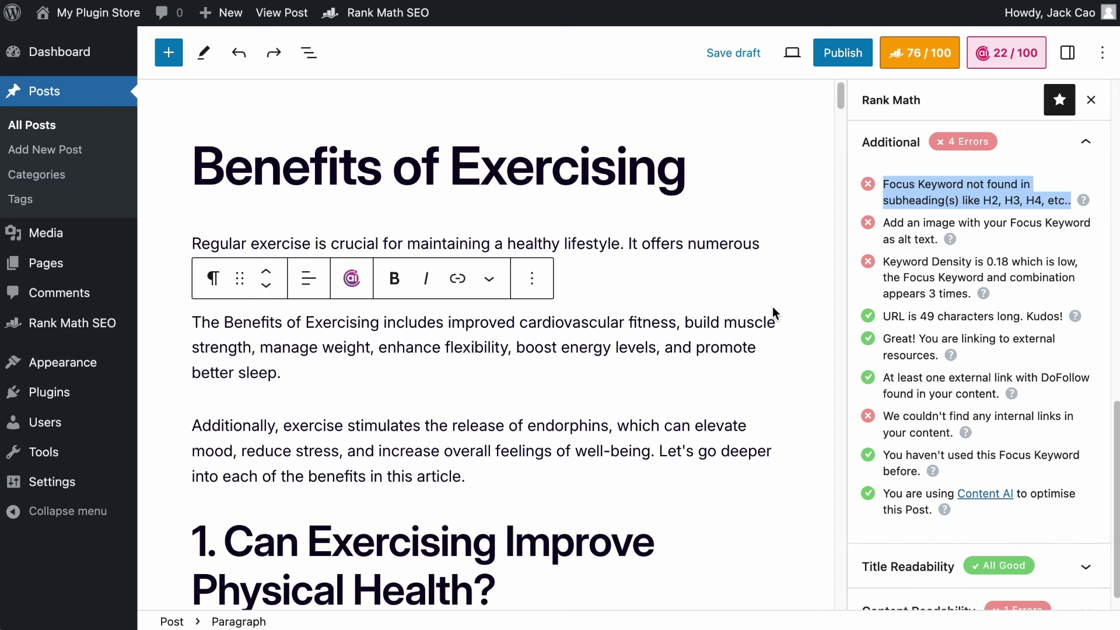
{"action": "scroll", "coordinate": [773, 313], "scroll_direction": "down", "scroll_amount": 3}
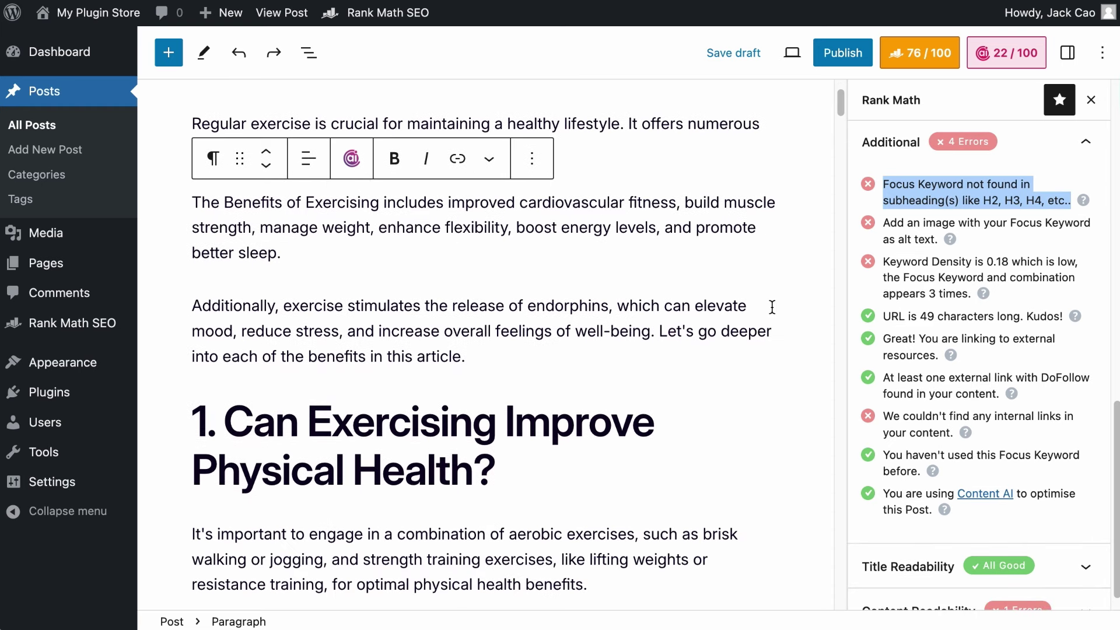
{"action": "scroll", "coordinate": [772, 308], "scroll_direction": "down", "scroll_amount": 9}
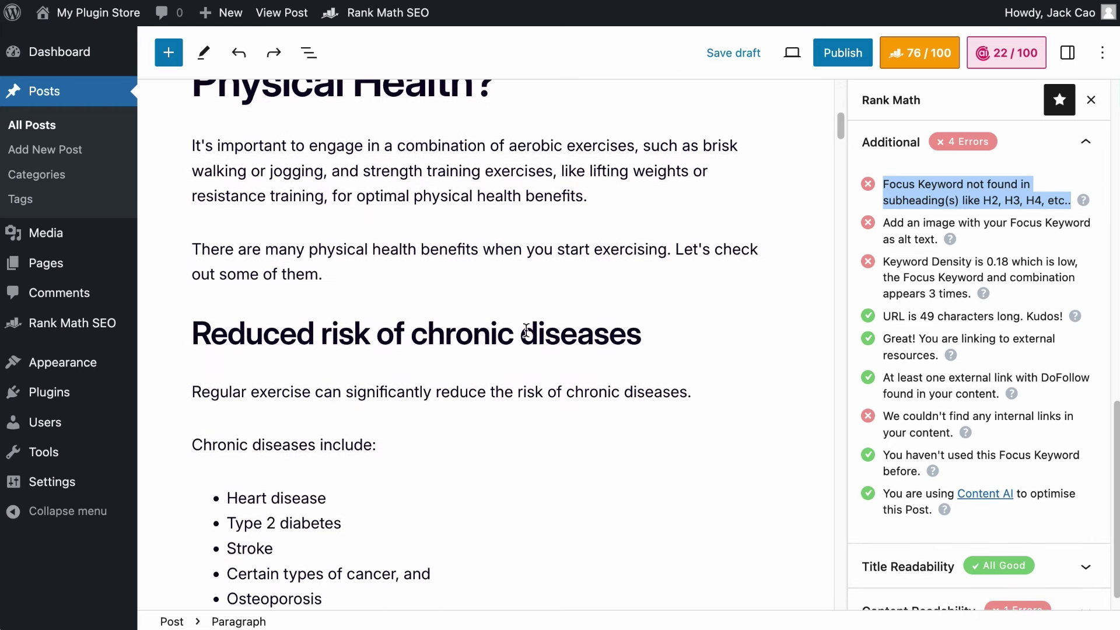
{"action": "left_click", "coordinate": [752, 344]}
{"action": "scroll", "coordinate": [781, 338], "scroll_direction": "up", "scroll_amount": 15}
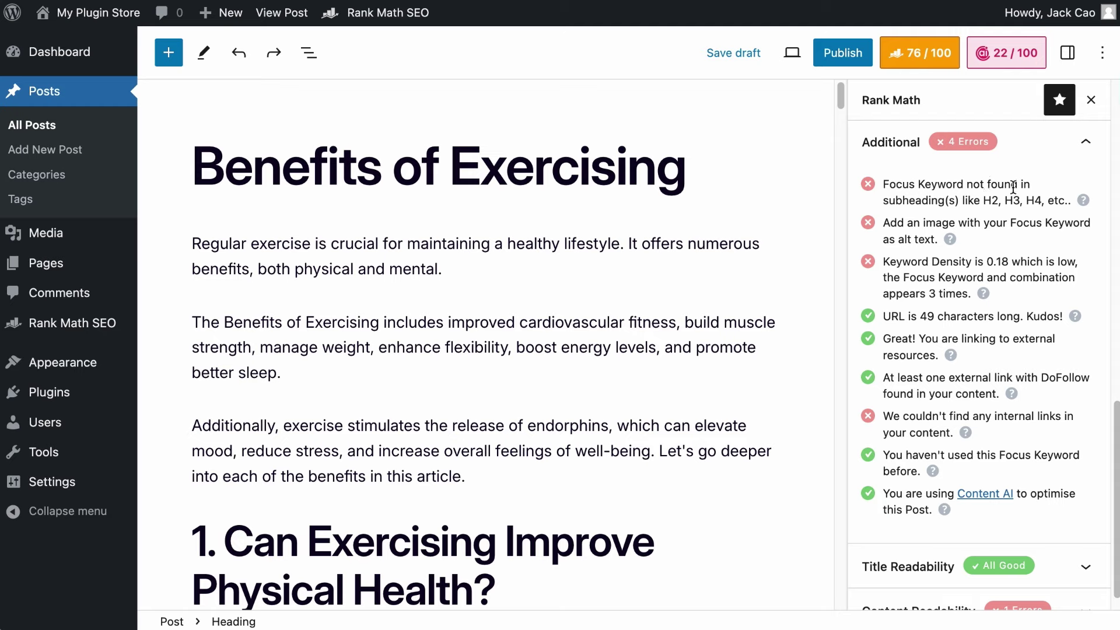
- Insert Benefits-of-Exercising.jpg from the media library after the introduction's last paragraph
{"action": "left_click_drag", "start_coordinate": [889, 226], "coordinate": [934, 242]}
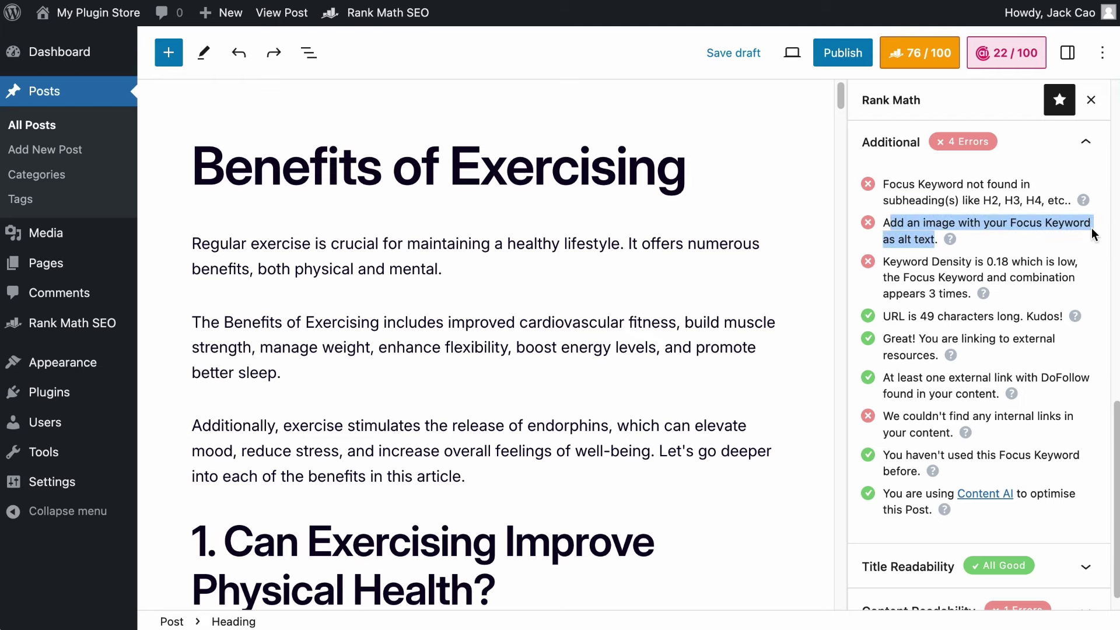
{"action": "left_click", "coordinate": [585, 475]}
{"action": "key", "text": "Return"}
{"action": "type", "text": "/image"}
{"action": "key", "text": "Return"}
{"action": "left_click", "coordinate": [338, 555]}
{"action": "left_click", "coordinate": [495, 231]}
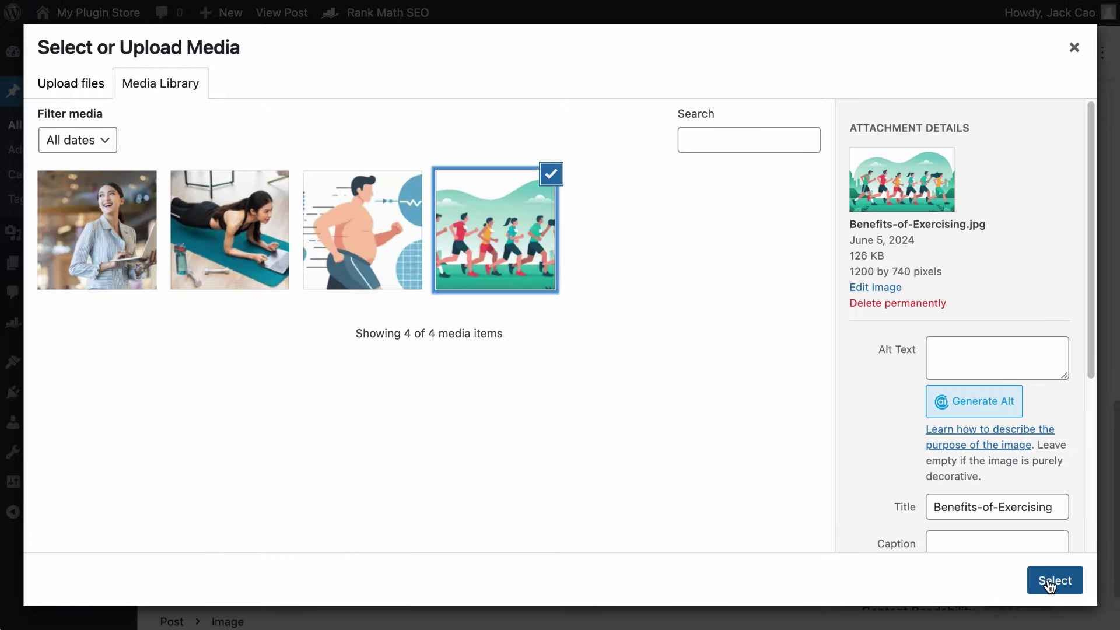
{"action": "left_click", "coordinate": [1050, 585]}
- Set the running group image's alternative text to "Benefits of Exercising"
{"action": "left_click", "coordinate": [970, 325]}
{"action": "type", "text": "Ben"}
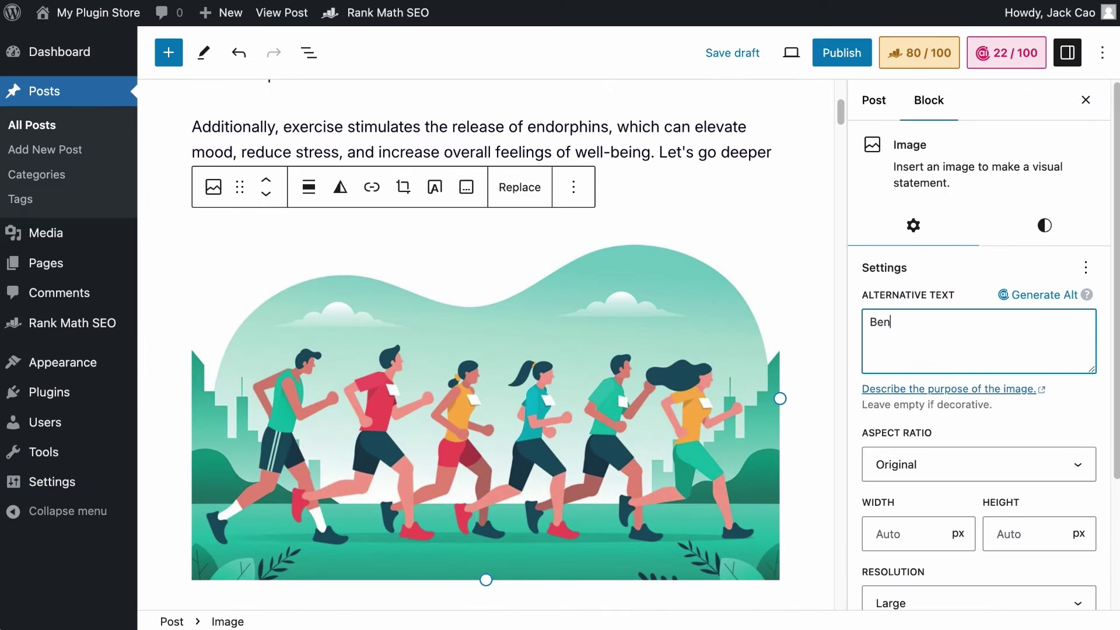
{"action": "type", "text": "efits of Exercising"}
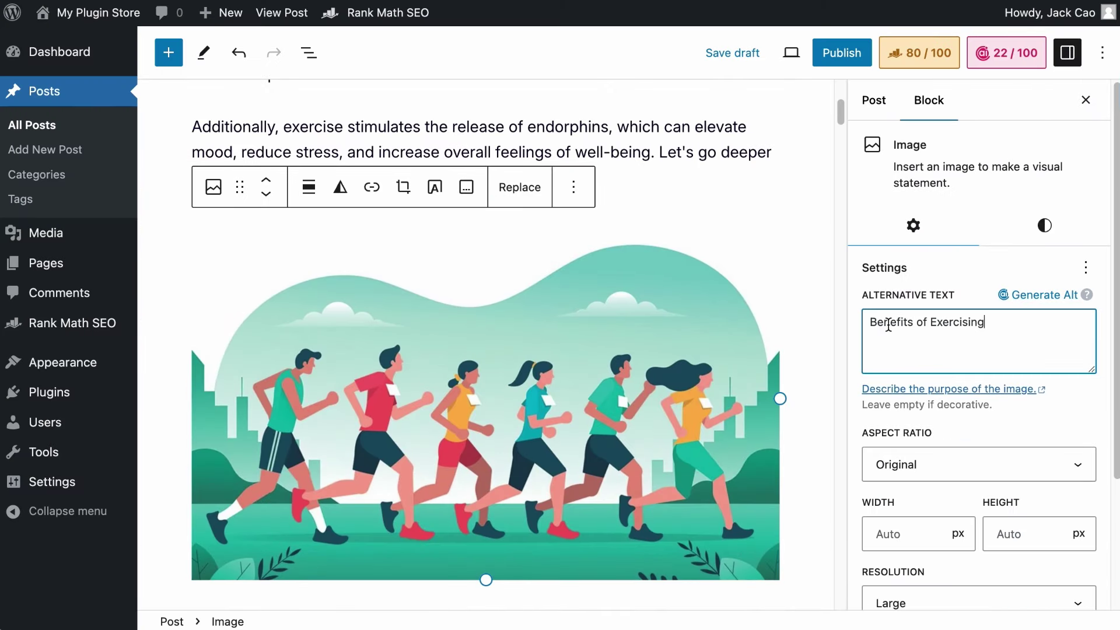
- Reopen the Rank Math analysis and examine the Additional checks, including the one for image alt attributes
{"action": "left_click", "coordinate": [934, 56]}
{"action": "scroll", "coordinate": [908, 375], "scroll_direction": "down", "scroll_amount": 8}
{"action": "left_click", "coordinate": [1002, 495]}
{"action": "scroll", "coordinate": [1002, 496], "scroll_direction": "down", "scroll_amount": 4}
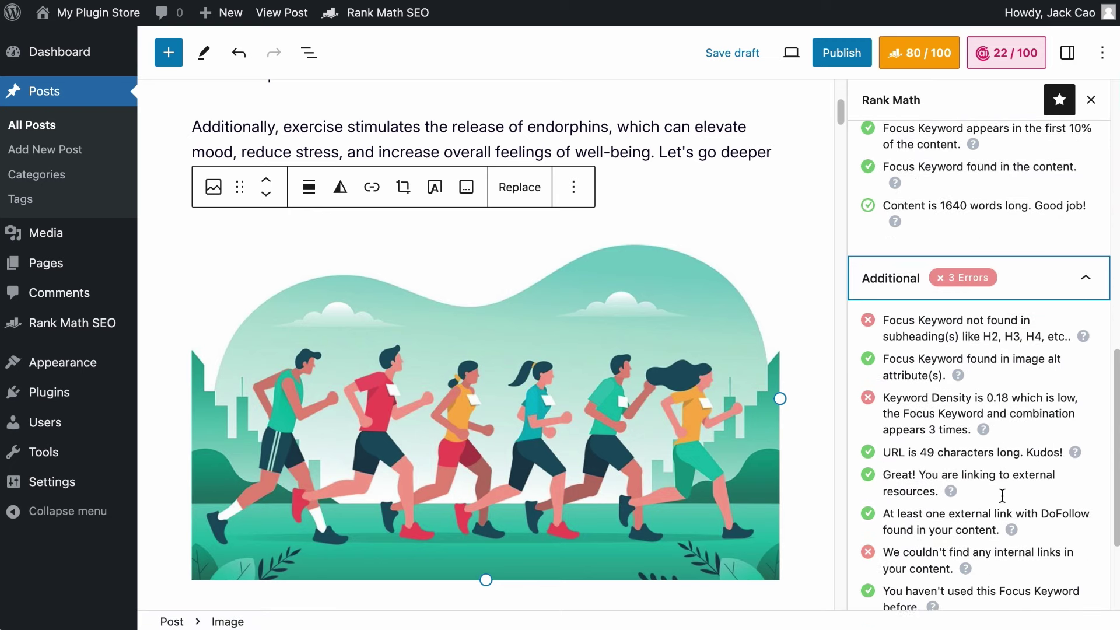
{"action": "scroll", "coordinate": [1002, 496], "scroll_direction": "down", "scroll_amount": 2}
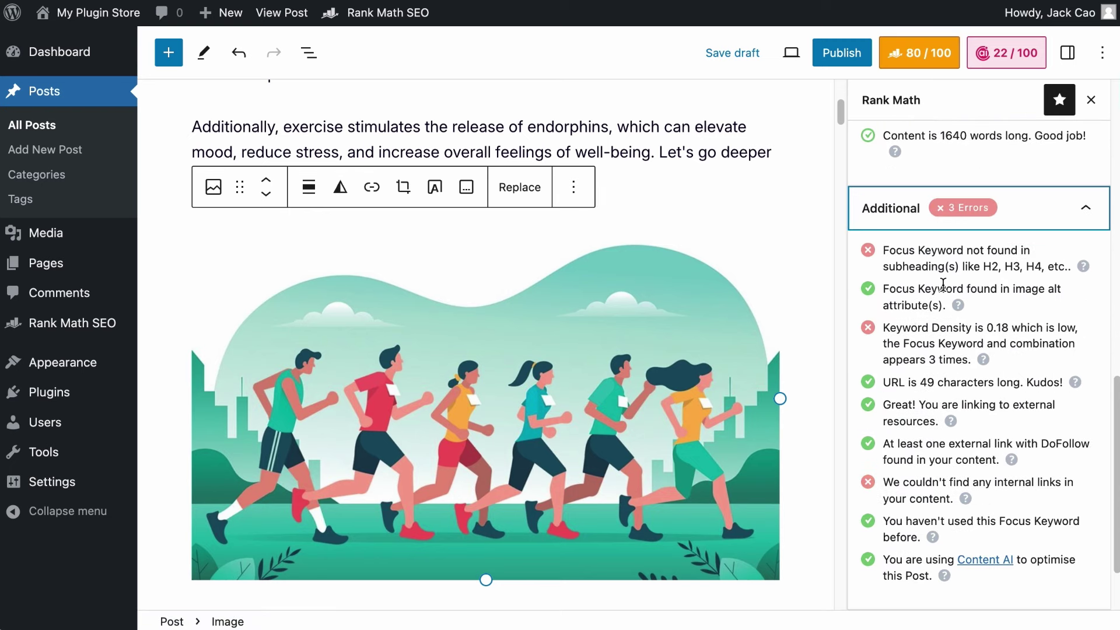
{"action": "scroll", "coordinate": [943, 286], "scroll_direction": "up", "scroll_amount": 4}
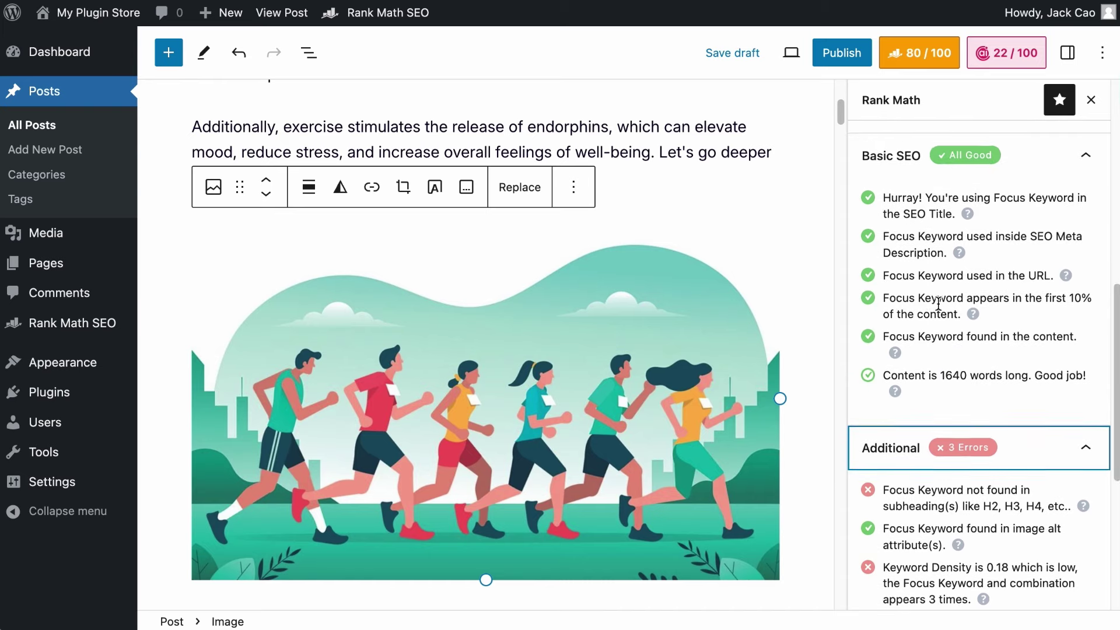
{"action": "scroll", "coordinate": [940, 301], "scroll_direction": "down", "scroll_amount": 1}
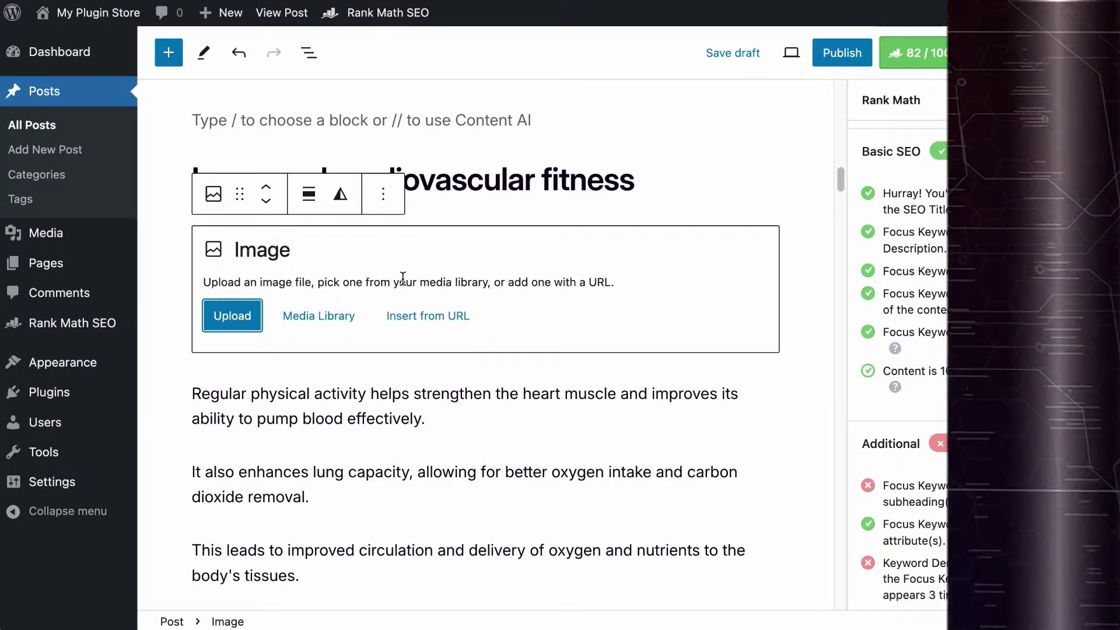
- Insert Exercising-Improves-Physical-Health.jpg from the media library under the cardiovascular fitness heading and generate its alt text with AI
{"action": "left_click", "coordinate": [305, 315]}
{"action": "left_click", "coordinate": [350, 262]}
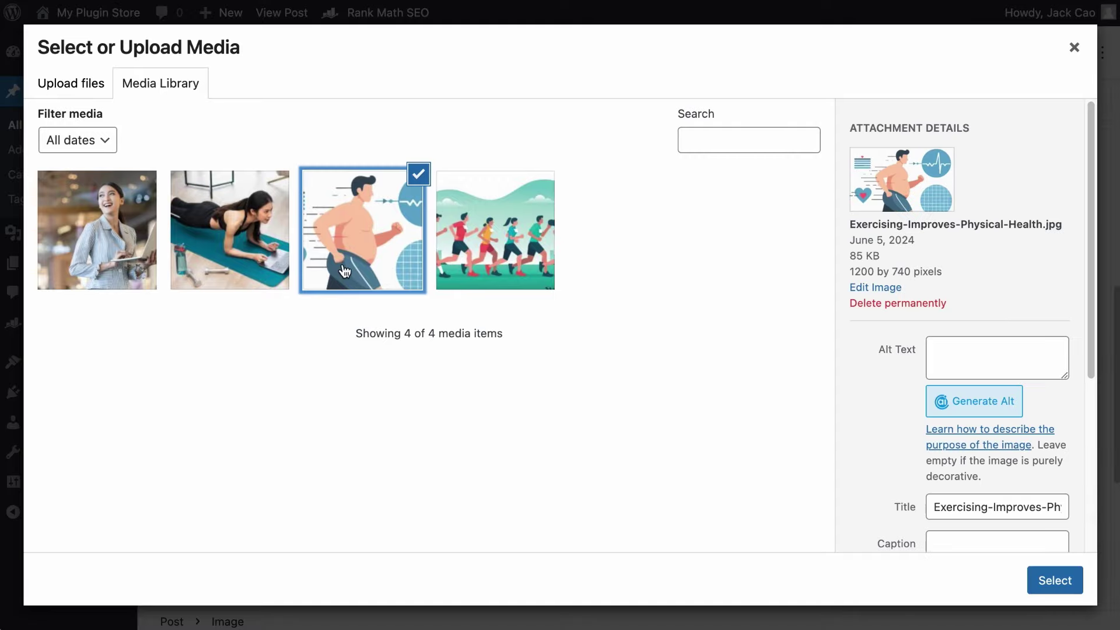
{"action": "left_click", "coordinate": [1054, 581]}
{"action": "left_click", "coordinate": [1067, 57]}
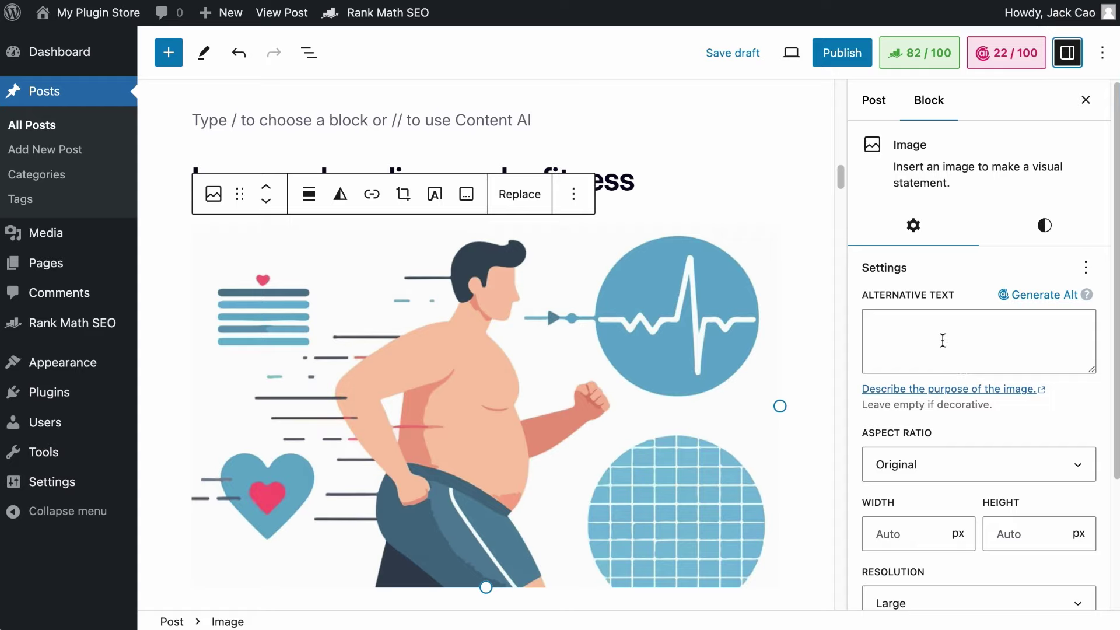
{"action": "left_click", "coordinate": [1041, 296]}
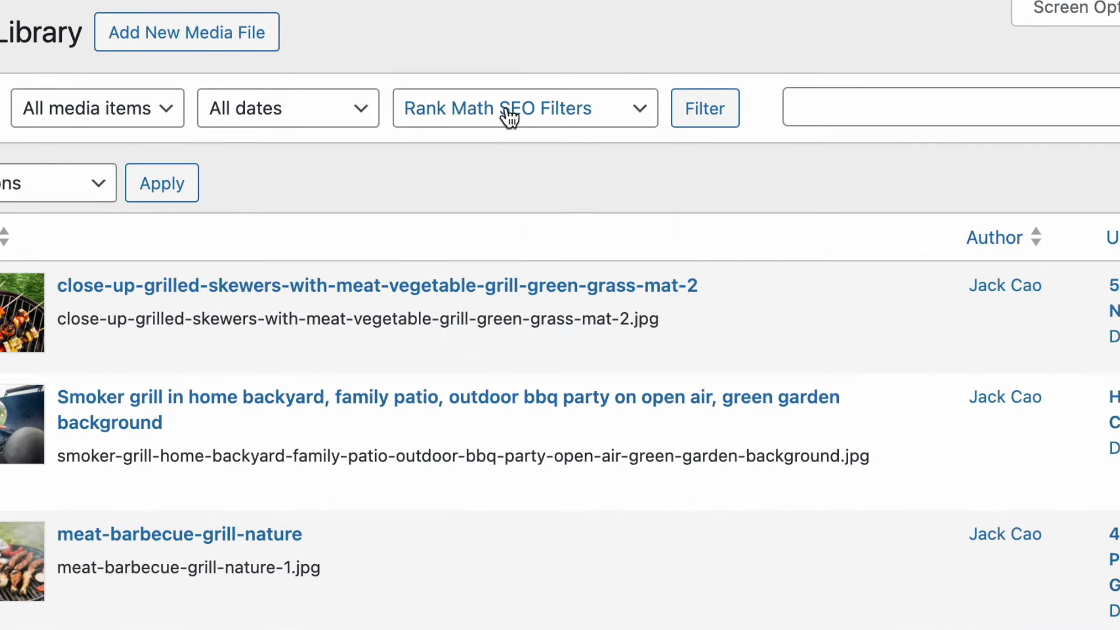
- Filter the media library to files with a missing alt tag and apply the Write Image Alt Text with AI bulk action to all of them
{"action": "left_click", "coordinate": [502, 115]}
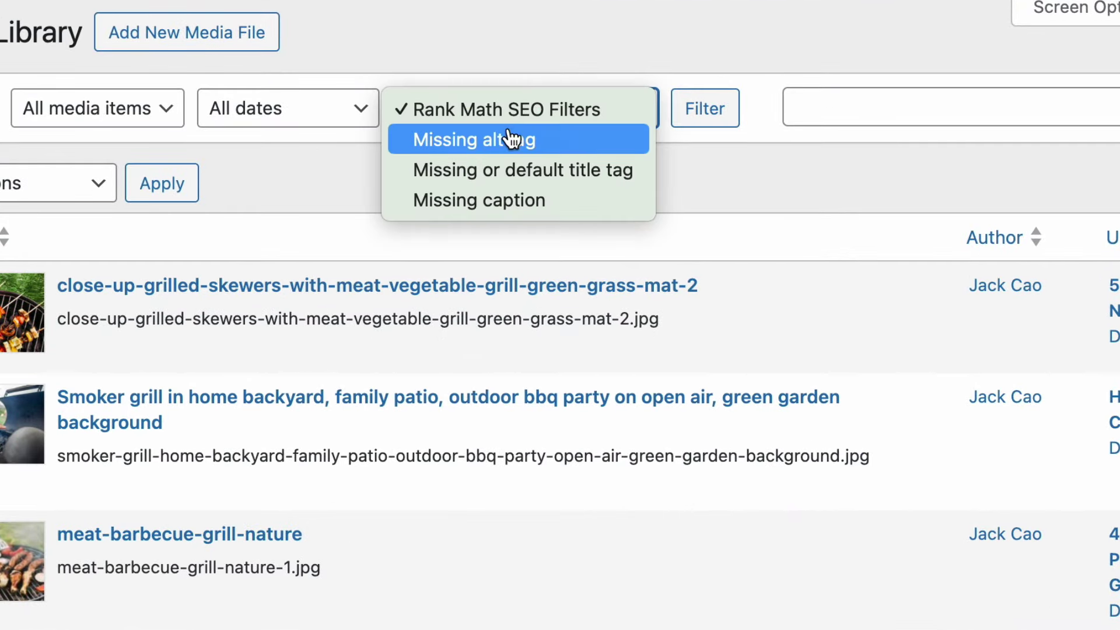
{"action": "left_click", "coordinate": [513, 138]}
{"action": "left_click", "coordinate": [688, 115]}
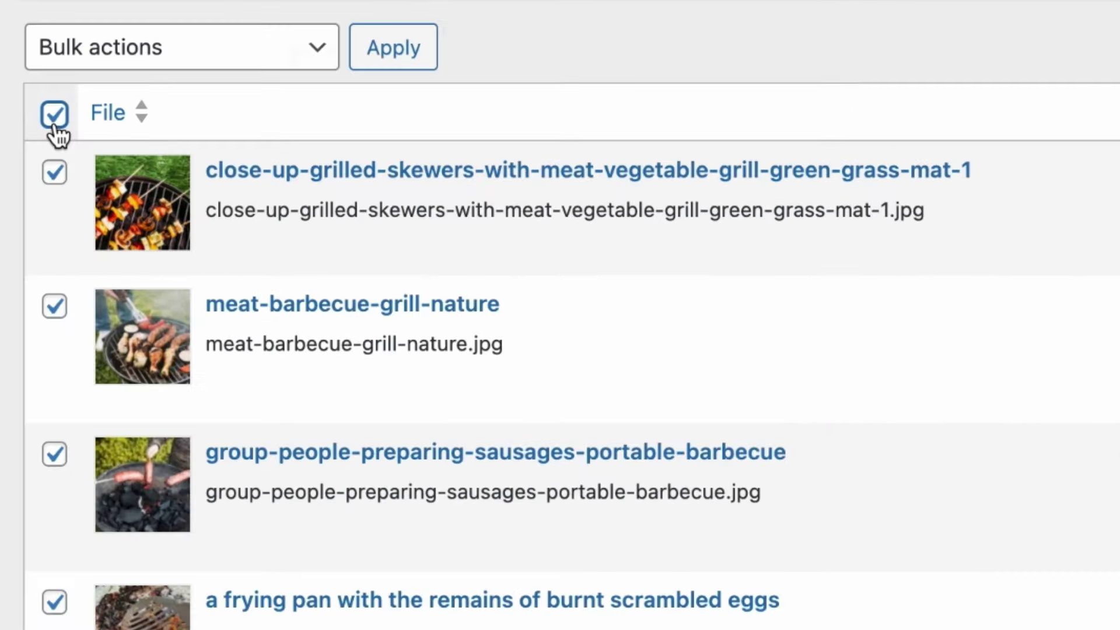
{"action": "left_click", "coordinate": [198, 48]}
{"action": "left_click", "coordinate": [201, 152]}
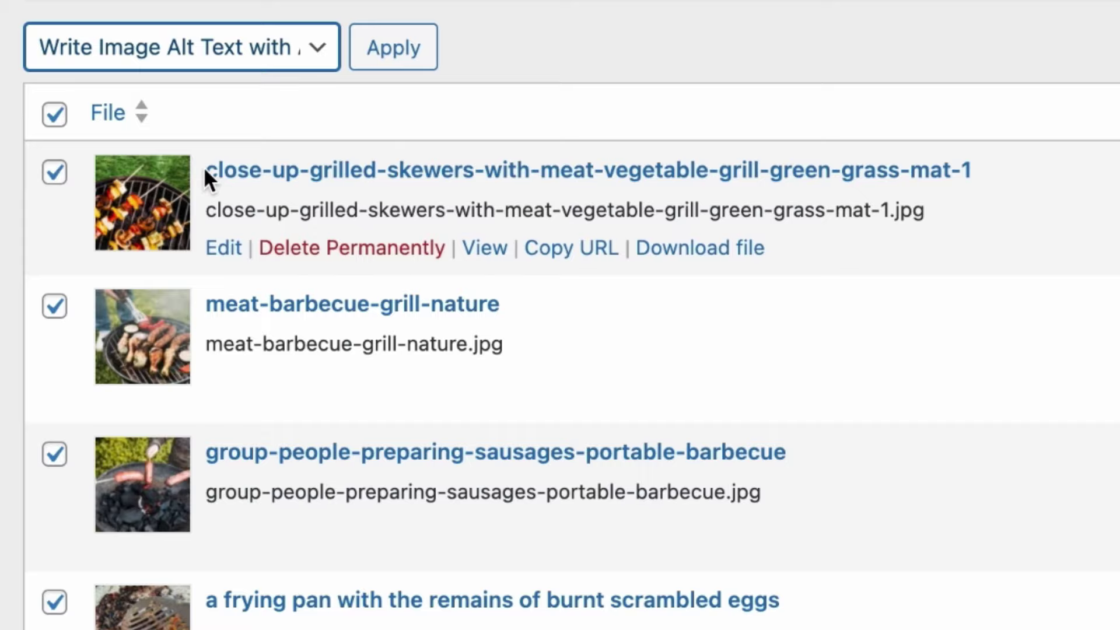
{"action": "left_click", "coordinate": [423, 46]}
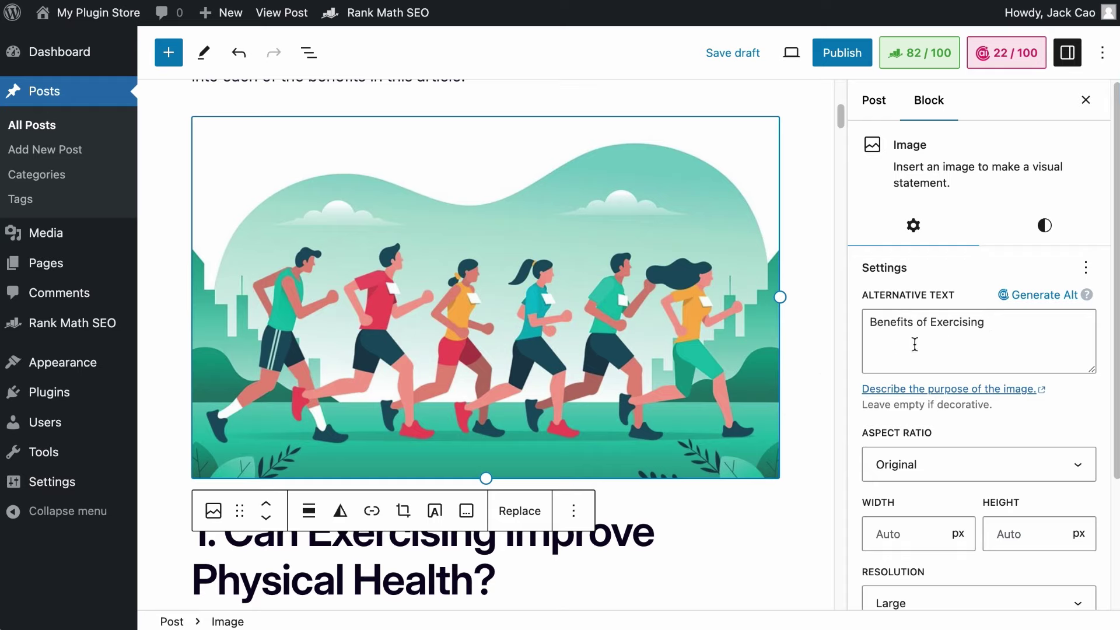
- Check the alternative text of each image in the post for the focus keyword, then return to the running group image
{"action": "scroll", "coordinate": [625, 464], "scroll_direction": "down", "scroll_amount": 15}
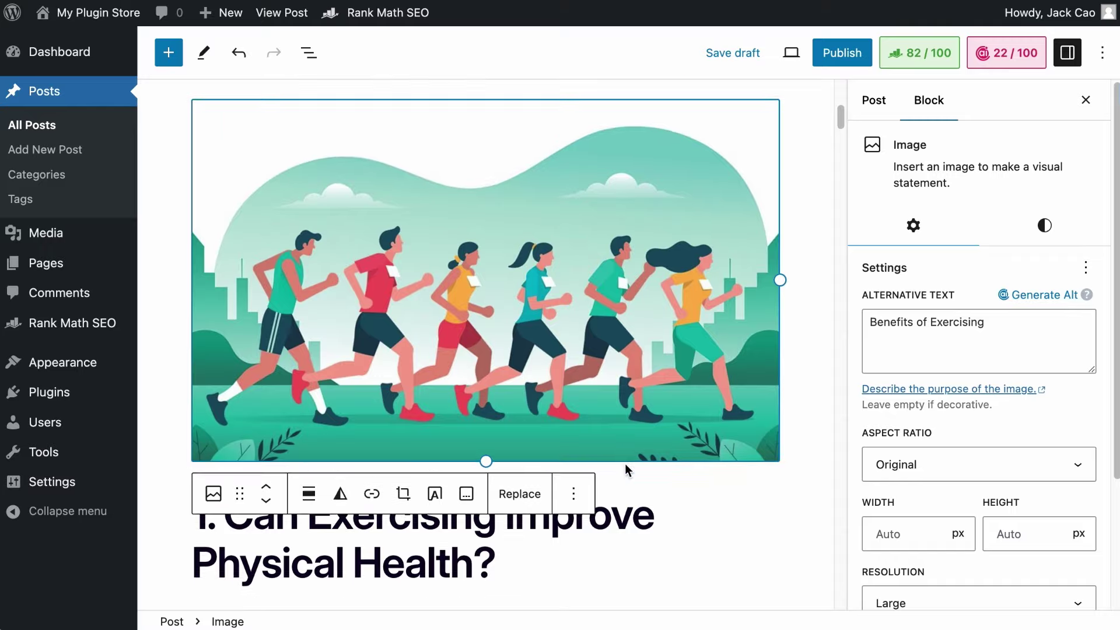
{"action": "left_click", "coordinate": [601, 375]}
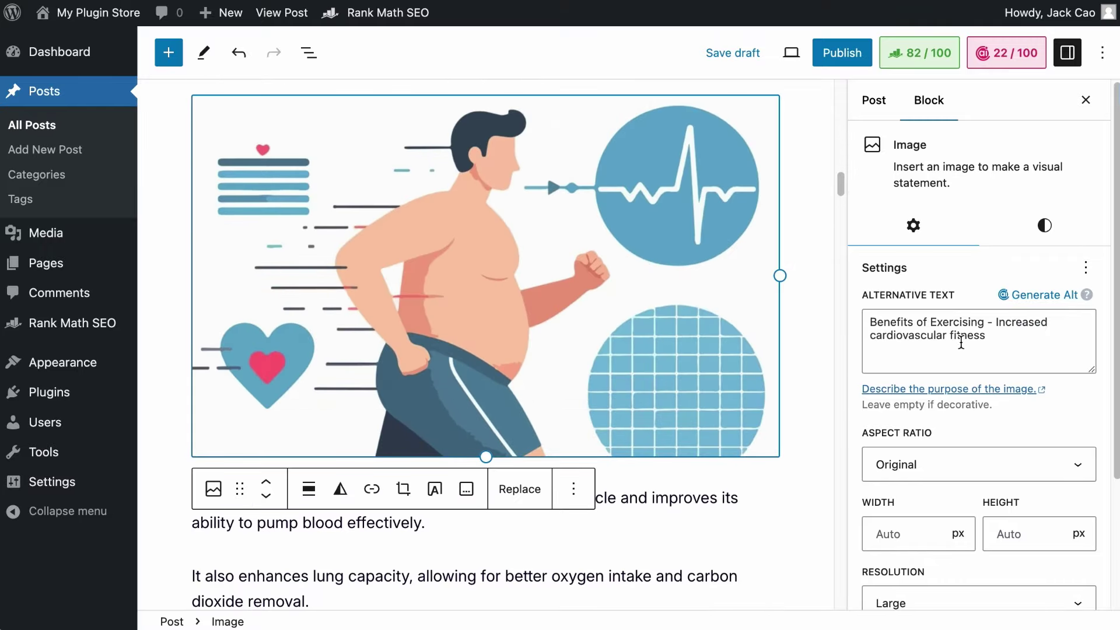
{"action": "scroll", "coordinate": [653, 387], "scroll_direction": "down", "scroll_amount": 15}
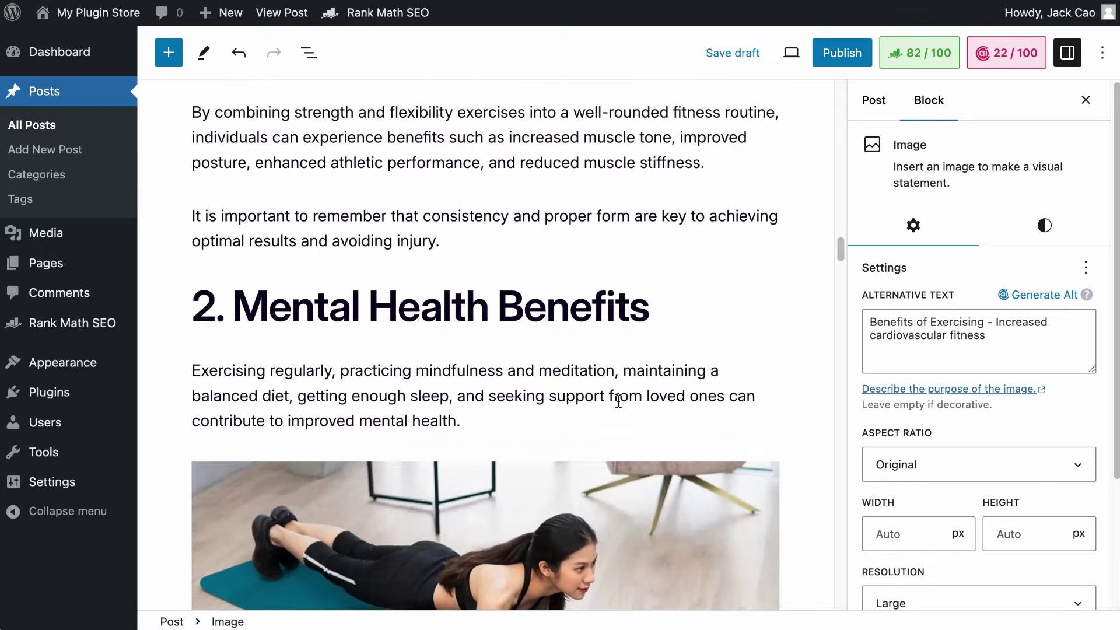
{"action": "left_click", "coordinate": [619, 393]}
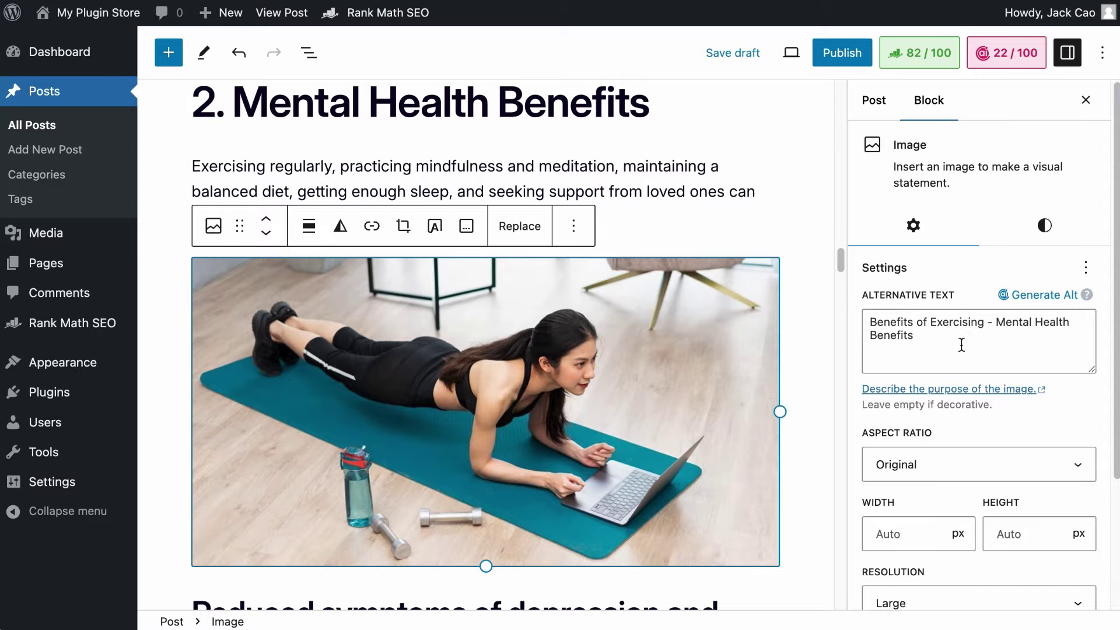
{"action": "scroll", "coordinate": [680, 394], "scroll_direction": "down", "scroll_amount": 10}
{"action": "scroll", "coordinate": [681, 395], "scroll_direction": "down", "scroll_amount": 10}
{"action": "left_click", "coordinate": [680, 394]}
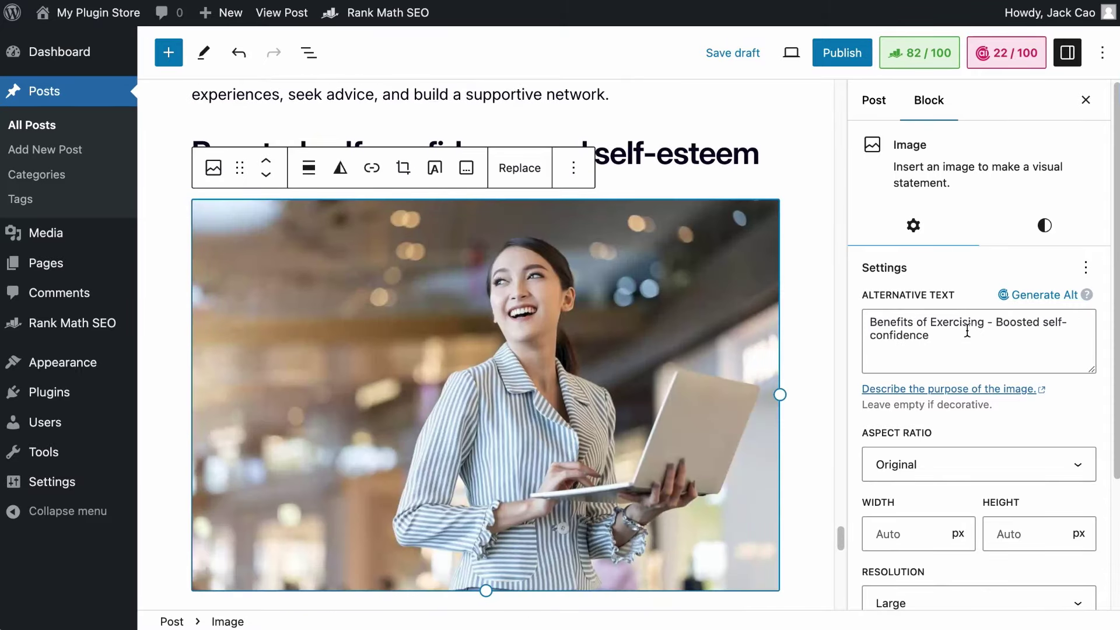
{"action": "left_click_drag", "start_coordinate": [984, 323], "coordinate": [833, 313]}
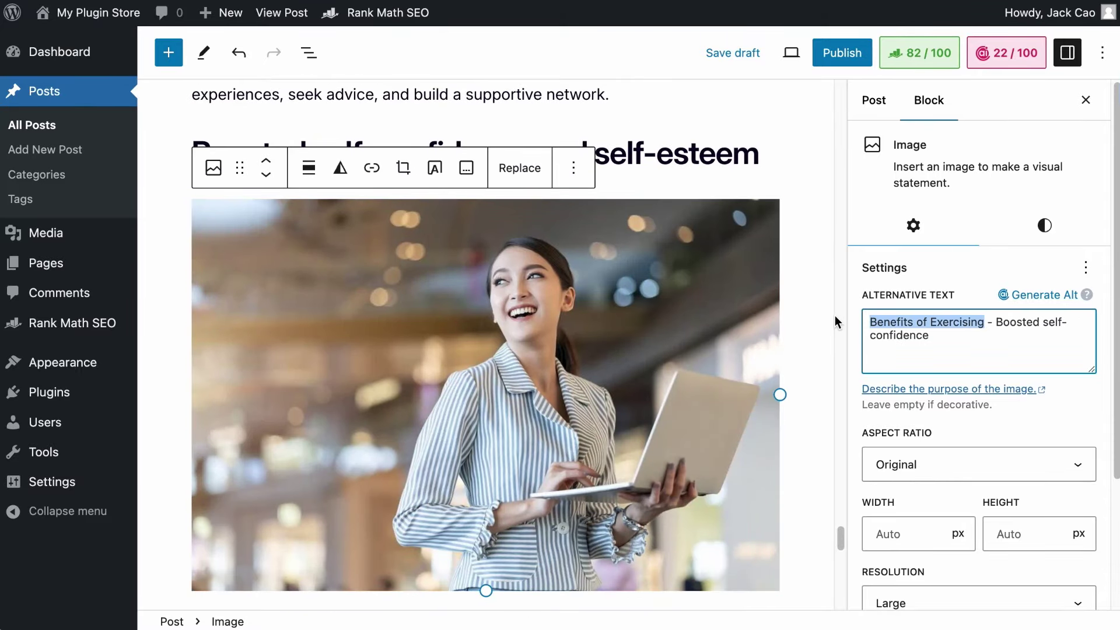
{"action": "left_click", "coordinate": [560, 278]}
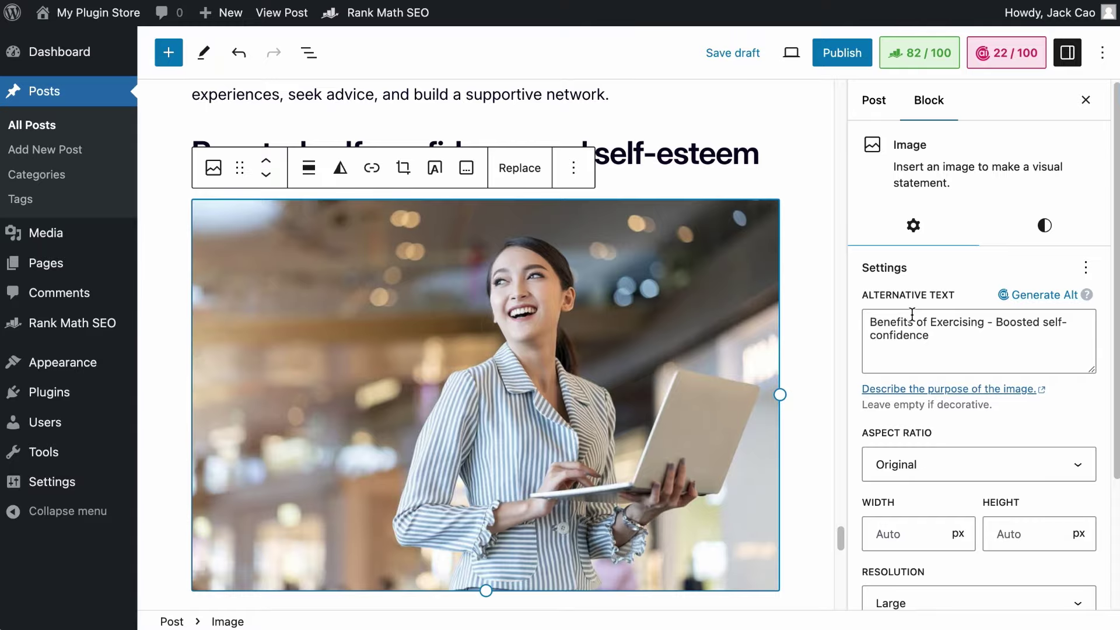
{"action": "scroll", "coordinate": [591, 352], "scroll_direction": "up", "scroll_amount": 20}
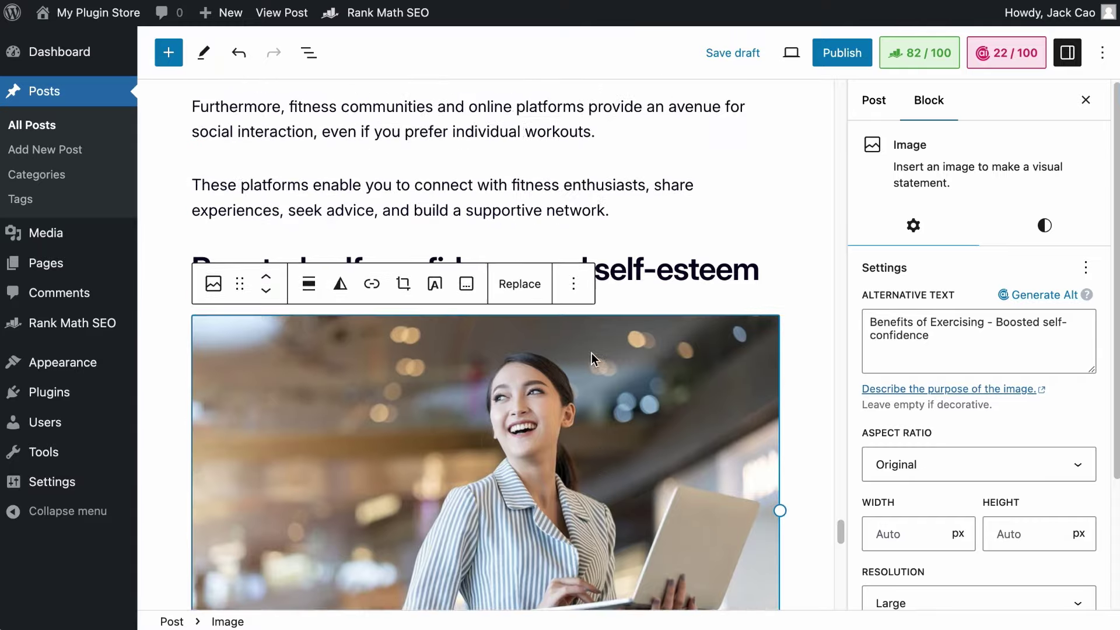
{"action": "scroll", "coordinate": [596, 355], "scroll_direction": "down", "scroll_amount": 15}
{"action": "left_click", "coordinate": [620, 377]}
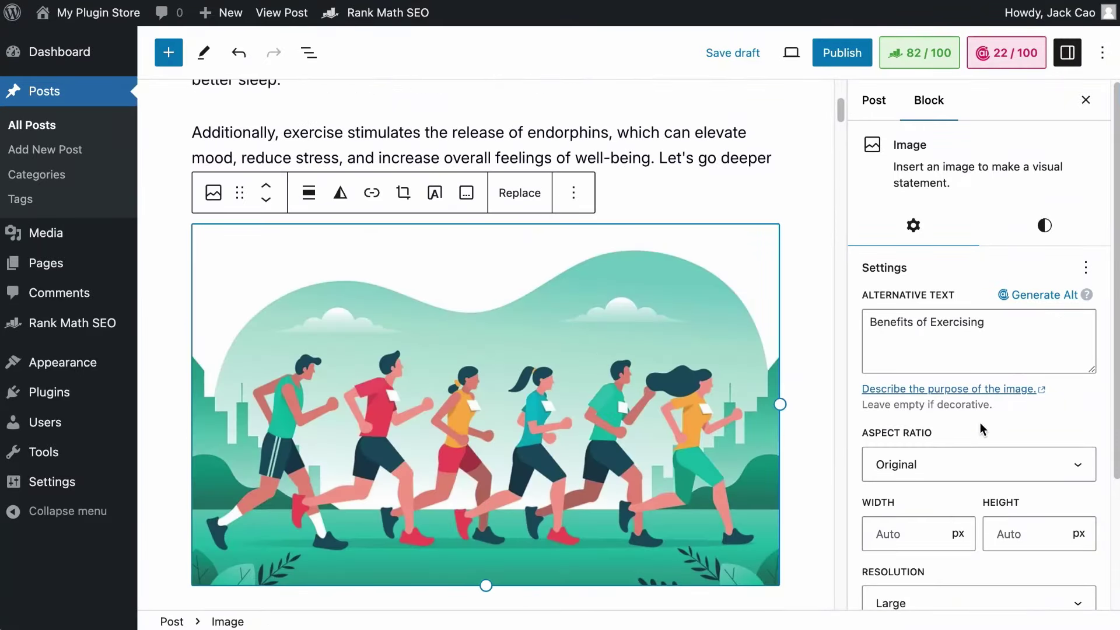